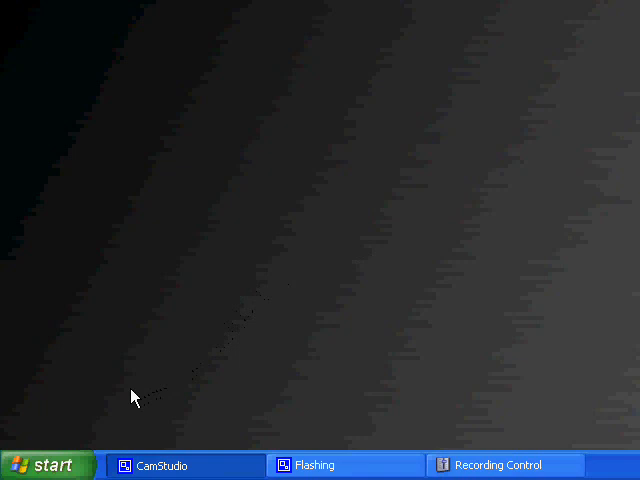
# - Launch Computer Management from My Computer's Manage action and move its window into view
pyautogui.click(52, 466)
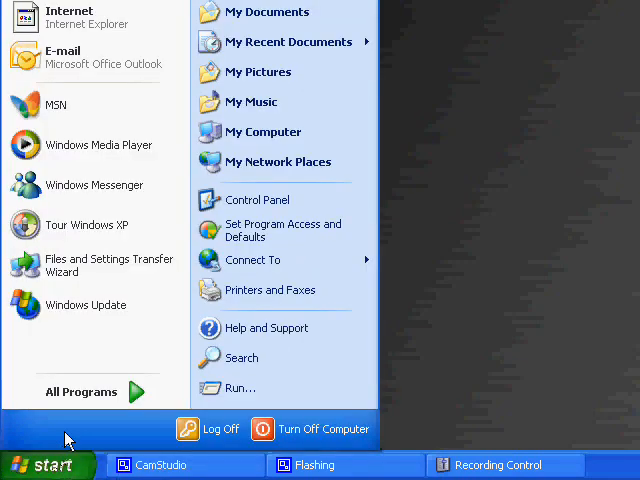
pyautogui.rightClick(268, 145)
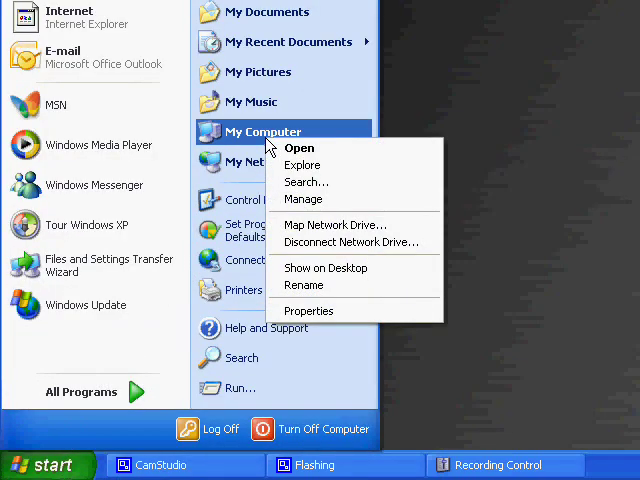
pyautogui.click(322, 201)
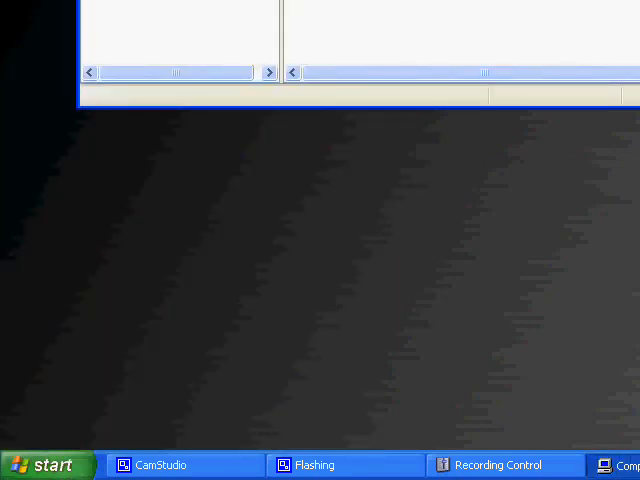
pyautogui.moveTo(330, 2); pyautogui.dragTo(270, 20)
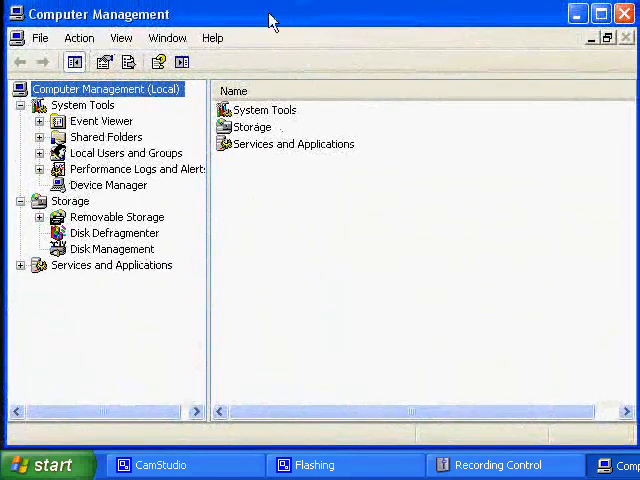
# - Select Device Manager under System Tools to list the computer's hardware categories
pyautogui.click(108, 185)
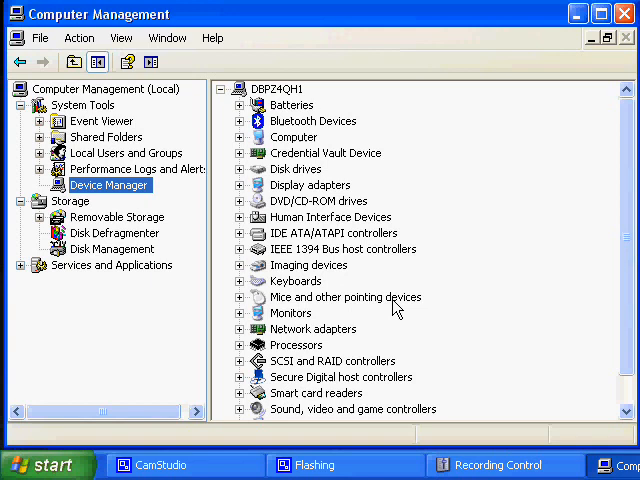
pyautogui.moveTo(628, 232); pyautogui.dragTo(632, 290)
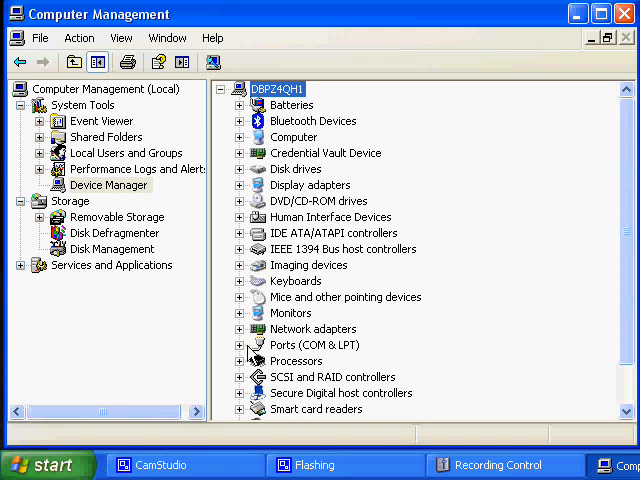
# - Expand Ports (COM & LPT) and select Prolific USB-to-Serial Comm Port (COM3)
pyautogui.click(272, 348)
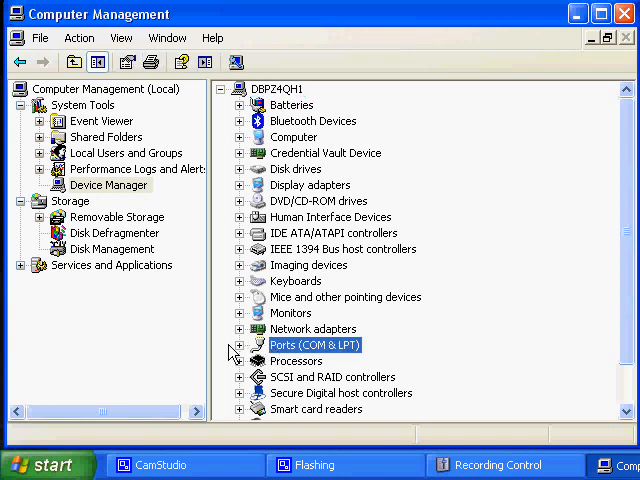
pyautogui.click(240, 345)
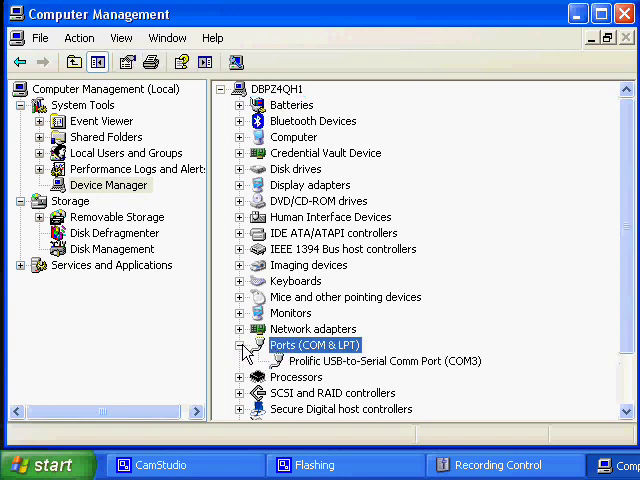
pyautogui.click(352, 362)
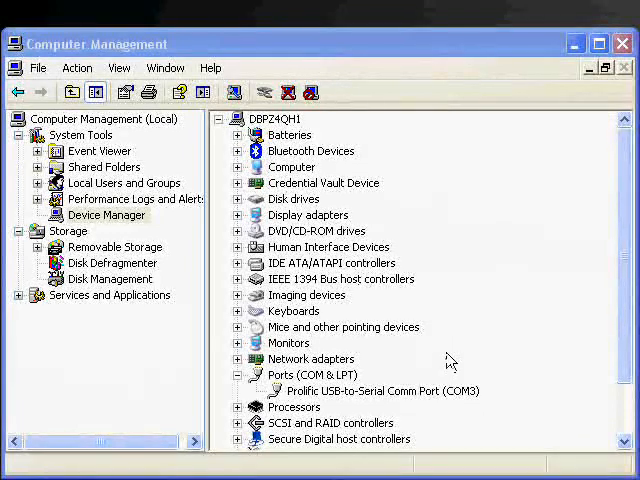
pyautogui.click(430, 391)
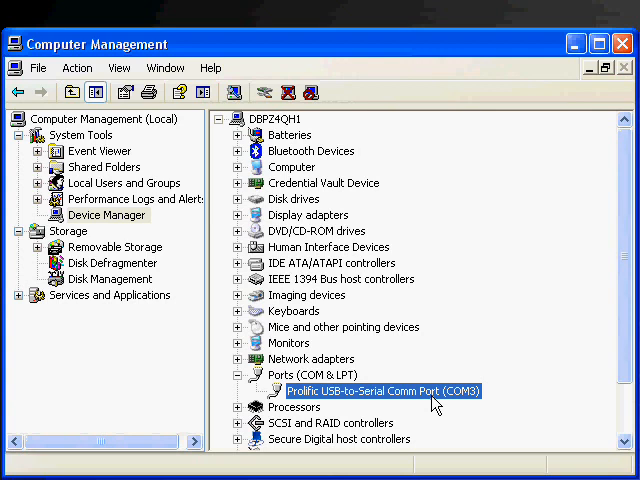
# - Bring up the Prolific COM3 port's Properties from its right-click actions
pyautogui.rightClick(362, 392)
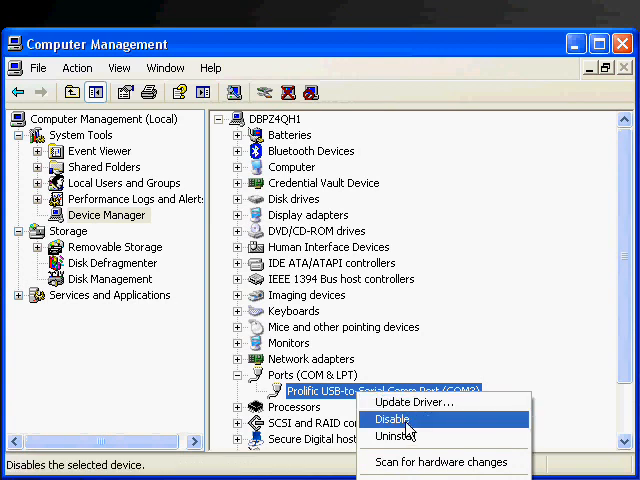
pyautogui.click(337, 397)
pyautogui.rightClick(333, 389)
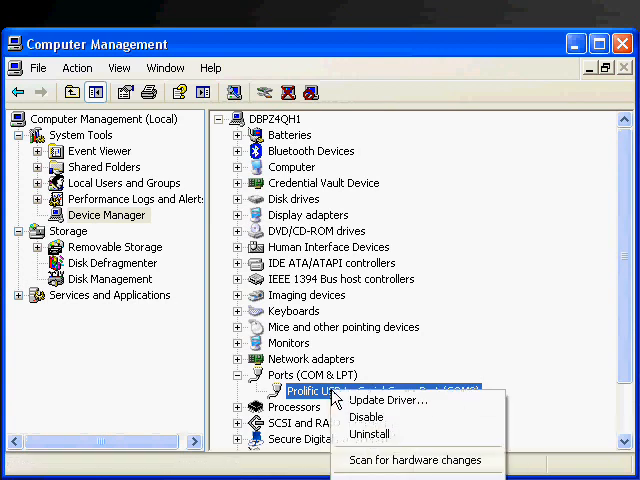
pyautogui.click(390, 476)
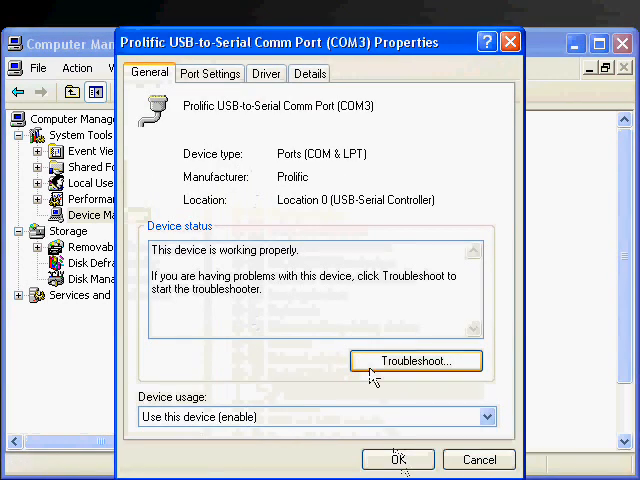
# - Browse the Driver and Details tabs, then reach Advanced from Port Settings
pyautogui.click(215, 75)
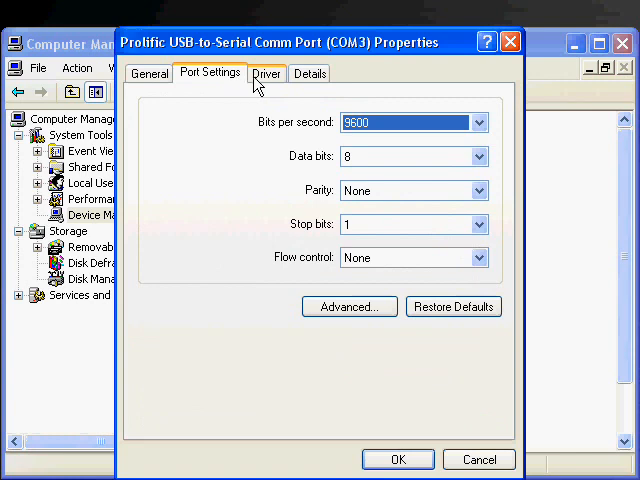
pyautogui.click(263, 75)
pyautogui.click(310, 73)
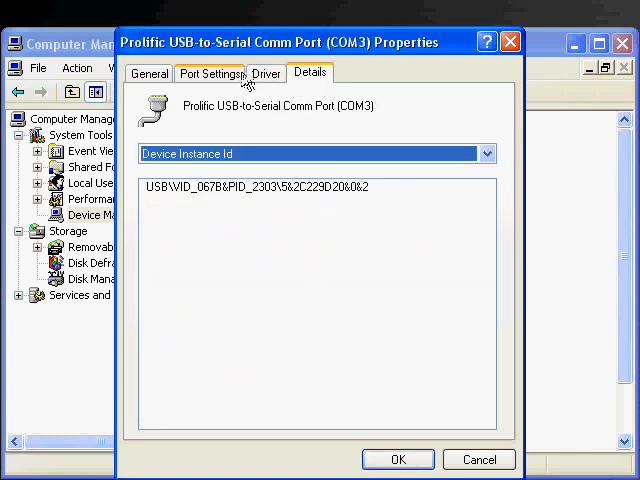
pyautogui.click(210, 73)
pyautogui.click(353, 311)
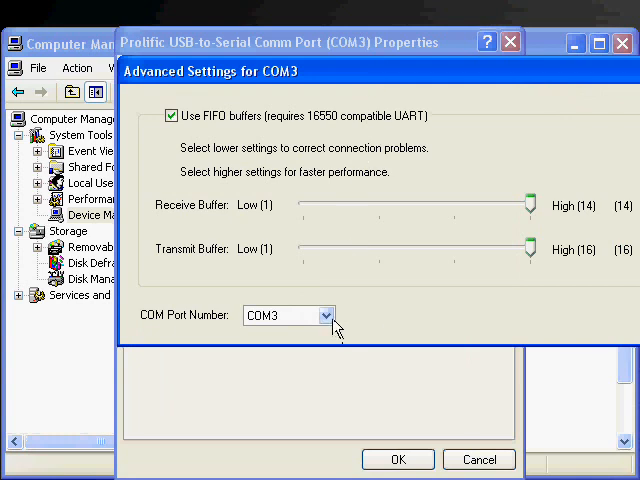
# - Choose COM5 as the COM Port Number in Advanced Settings and confirm with OK
pyautogui.click(326, 315)
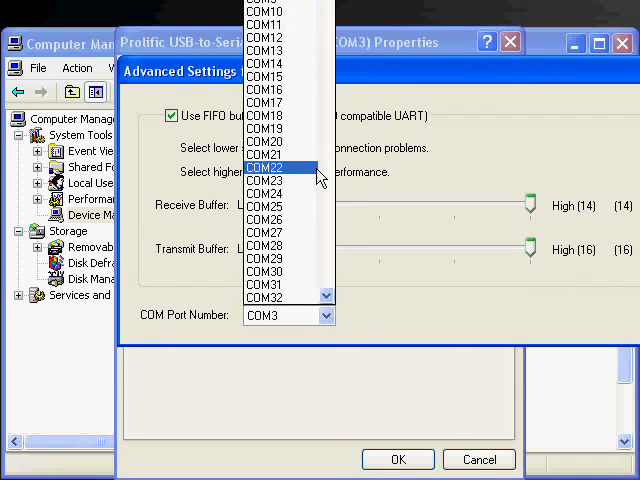
pyautogui.scroll(2, 280, 20)
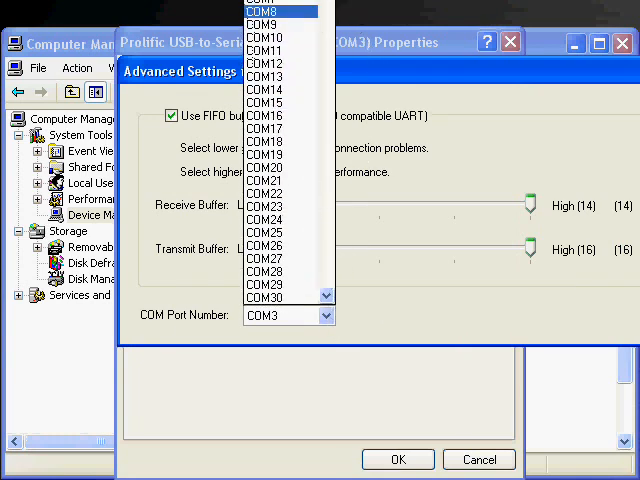
pyautogui.click(343, 17)
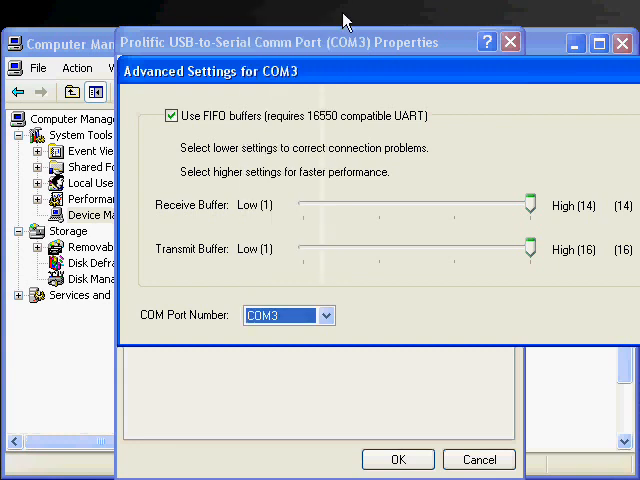
pyautogui.click(326, 316)
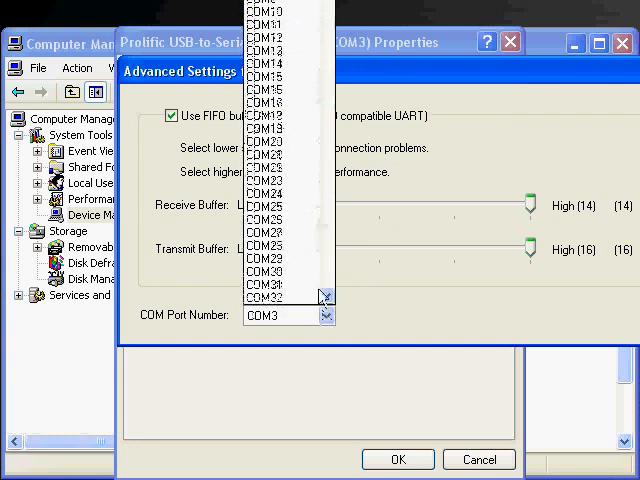
pyautogui.scroll(2, 280, 150)
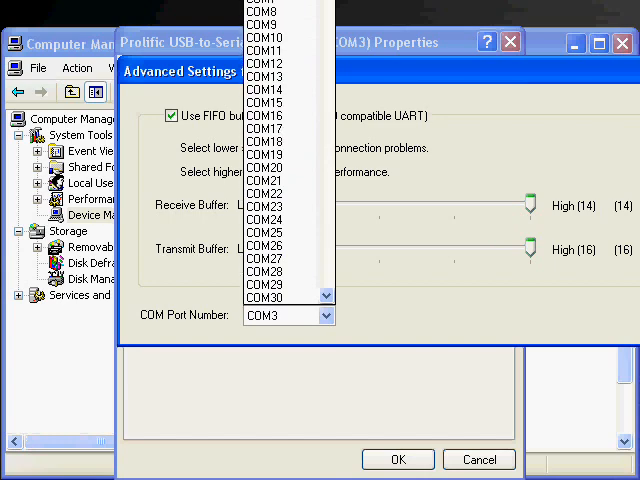
pyautogui.scroll(3, 280, 100)
pyautogui.click(264, 12)
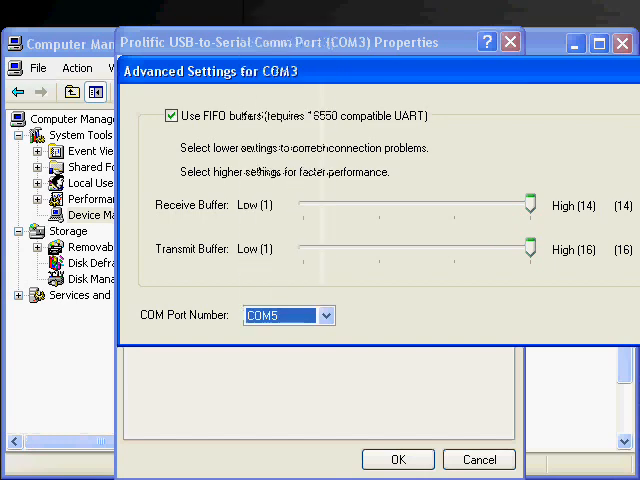
pyautogui.moveTo(638, 72); pyautogui.dragTo(536, 78)
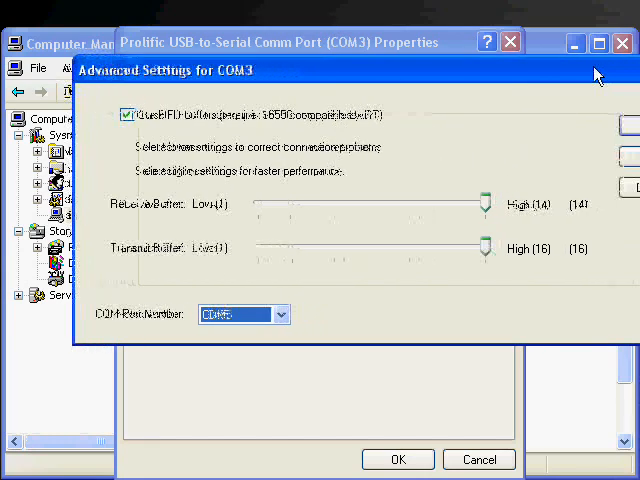
pyautogui.click(593, 132)
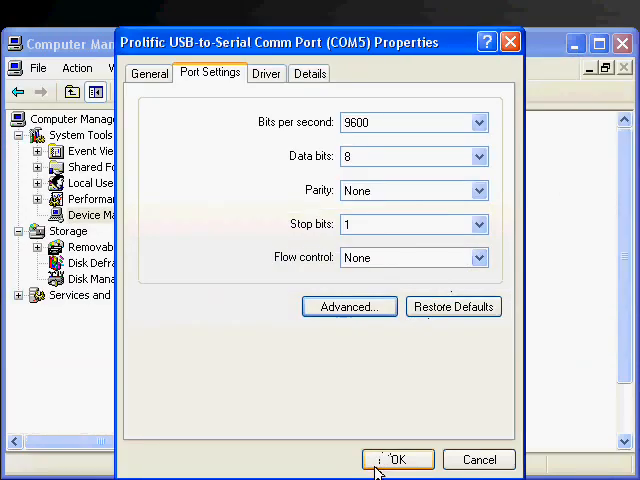
# - Confirm the port properties, refresh with F5, and reselect the Prolific port now listed as COM5
pyautogui.click(398, 459)
pyautogui.click(340, 375)
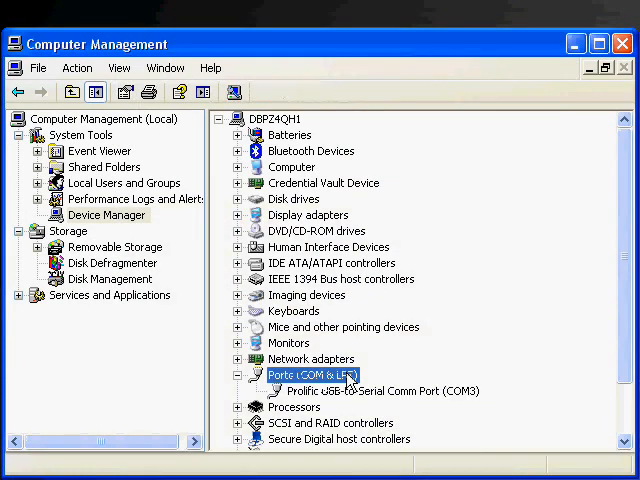
pyautogui.click(345, 391)
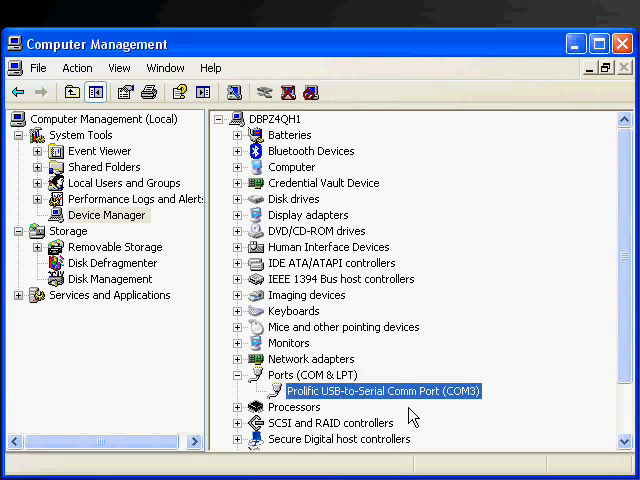
pyautogui.press('F5')
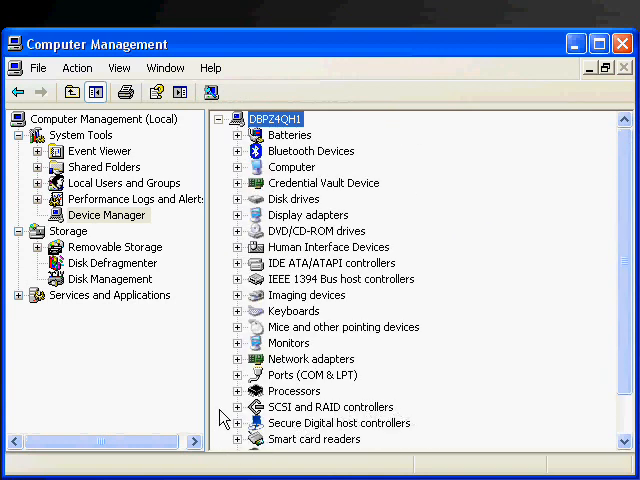
pyautogui.click(237, 375)
pyautogui.click(400, 391)
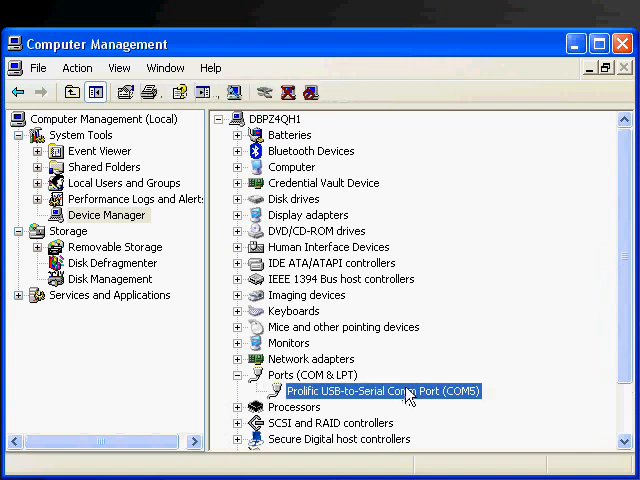